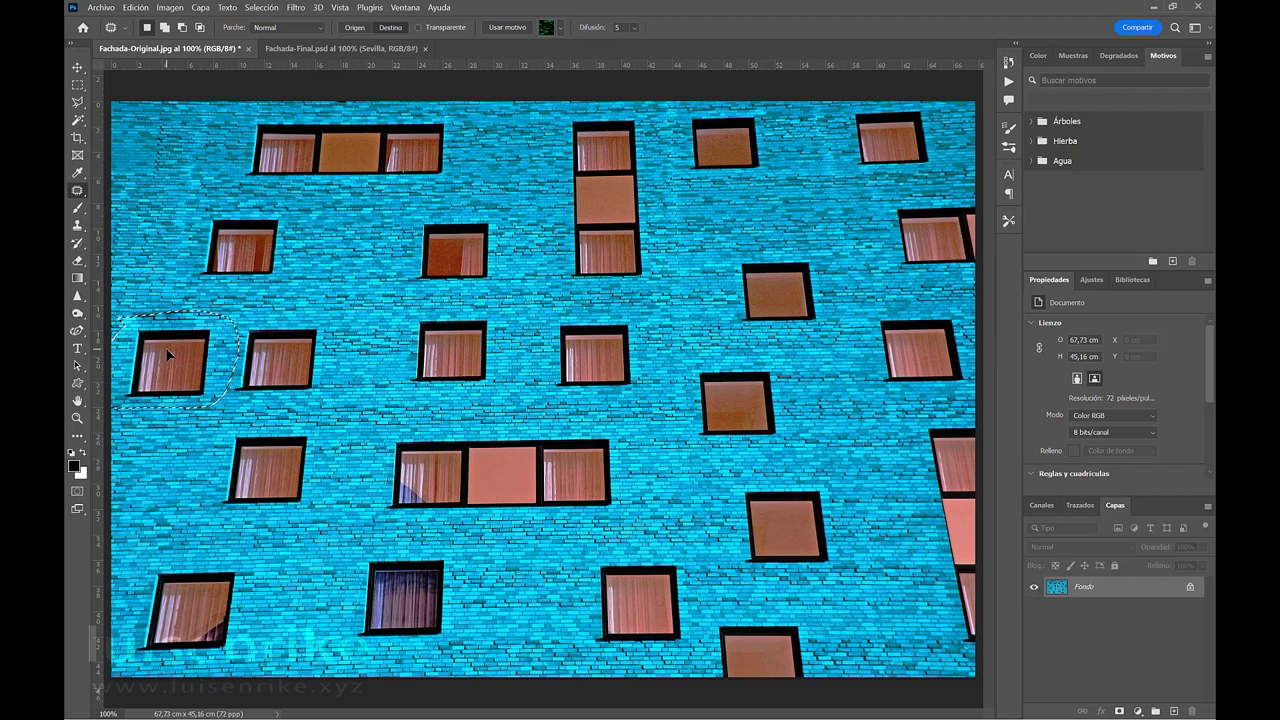
Undo the last patch, replace the selected fourth-row window with brick from above using the Patch tool in Origen mode, and deselect.
key(ctrl+z)
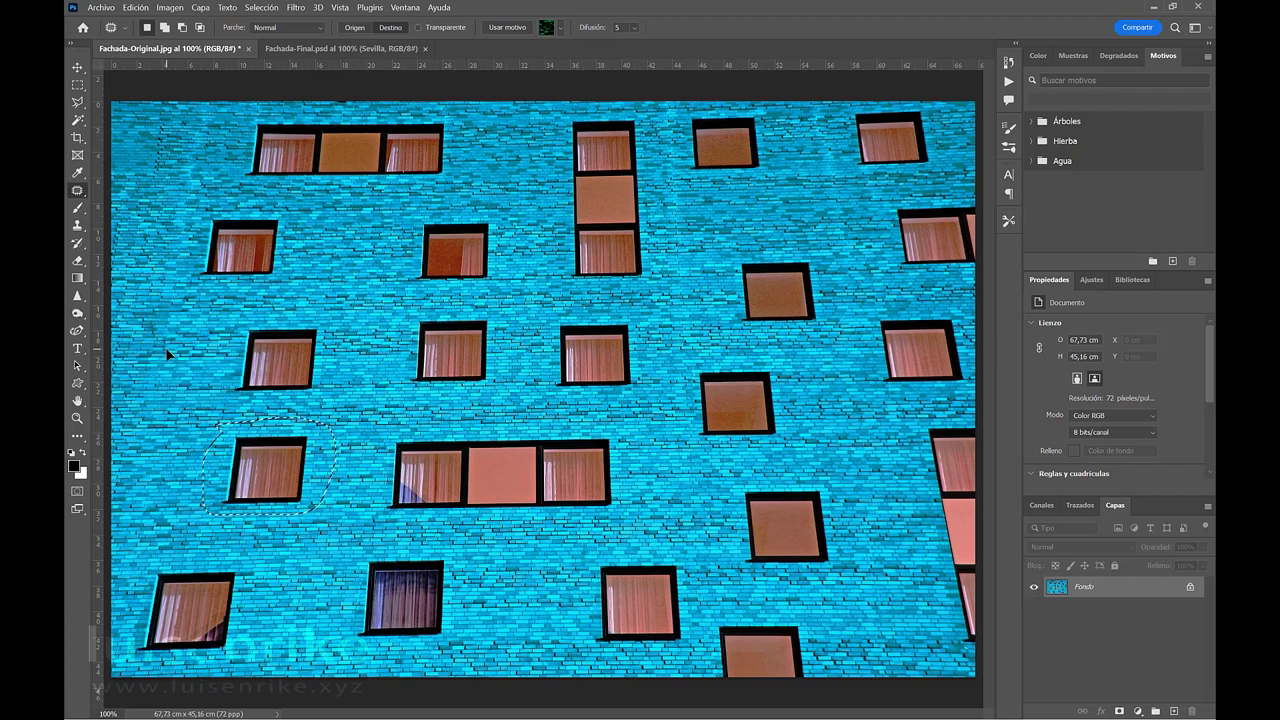
click(352, 31)
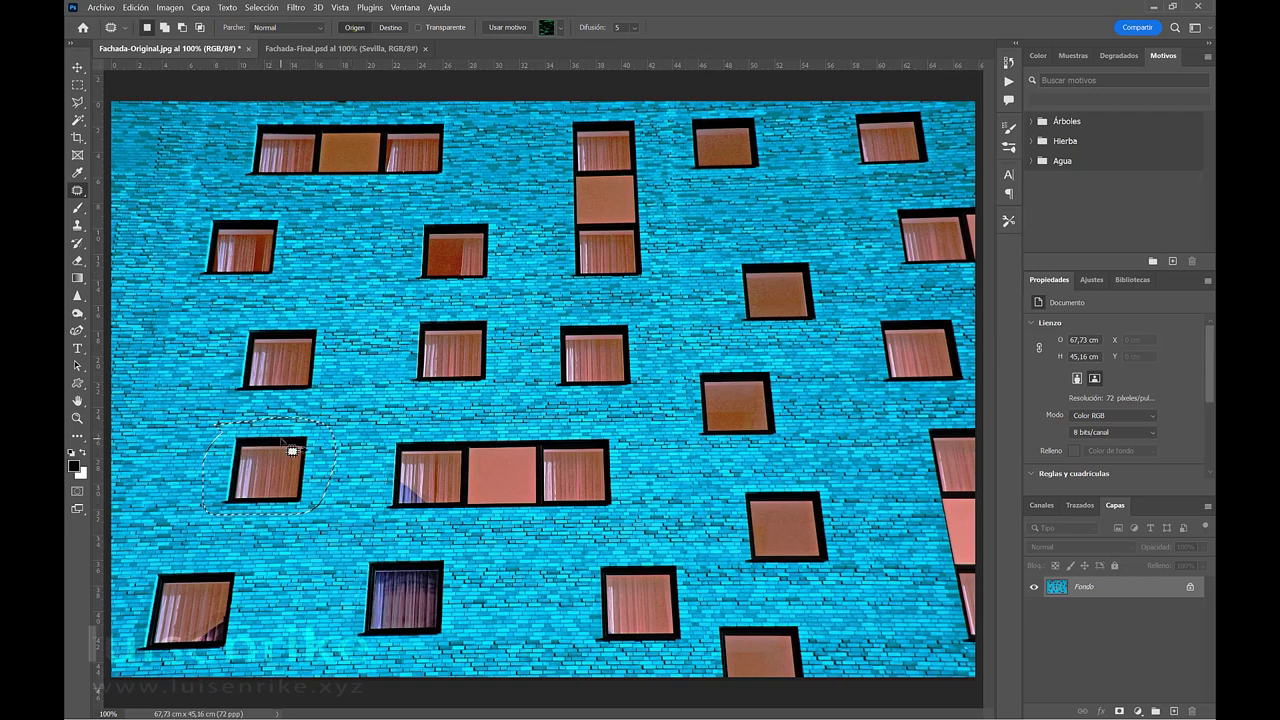
drag(291, 451, 180, 347)
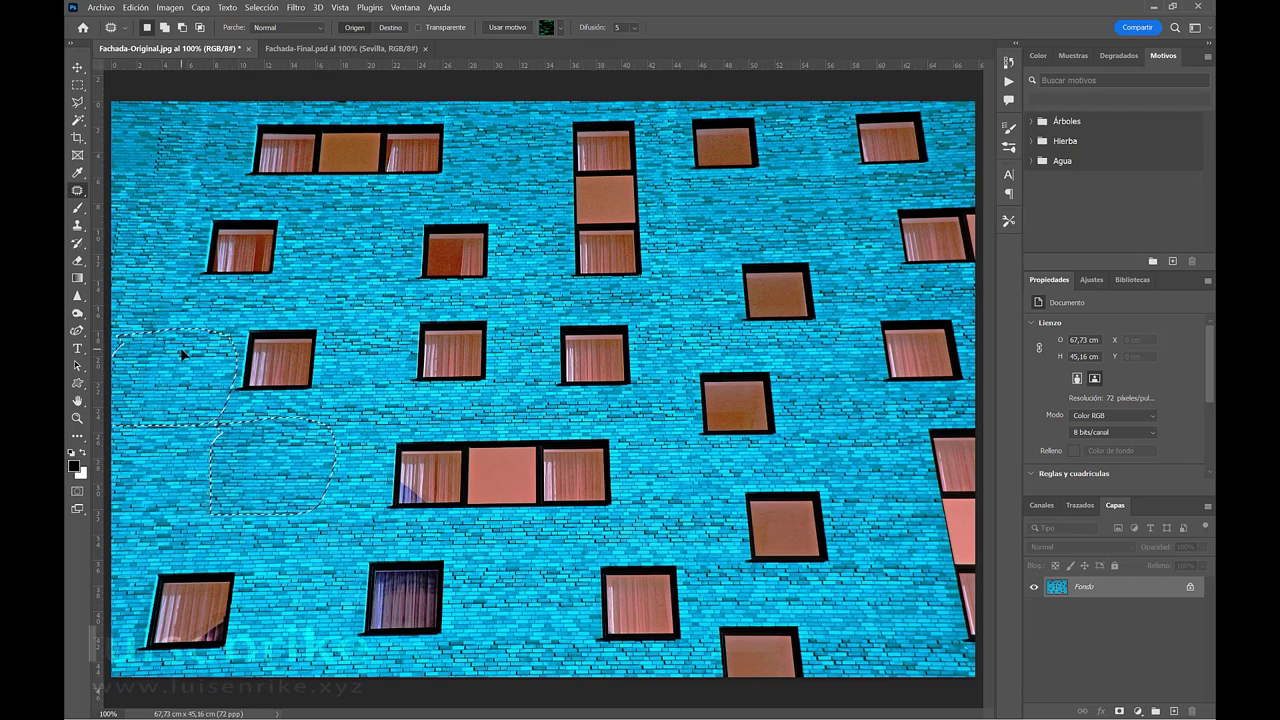
drag(180, 347, 180, 347)
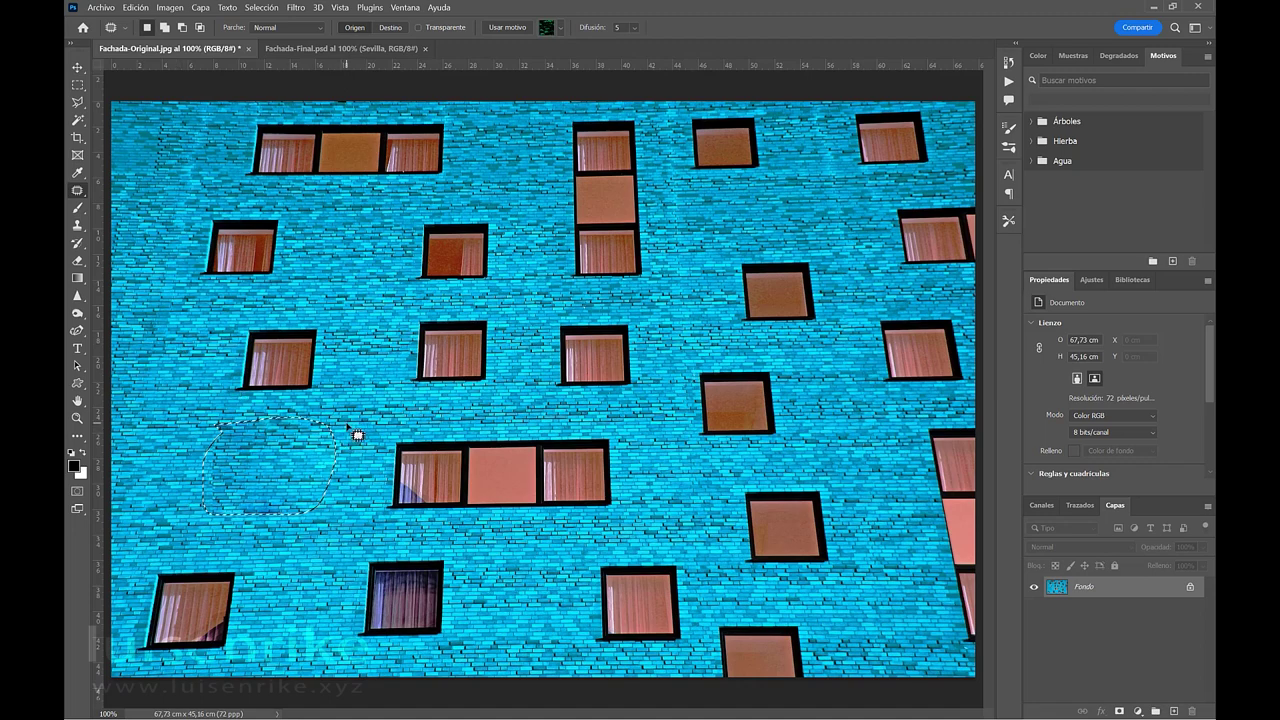
key(ctrl+d)
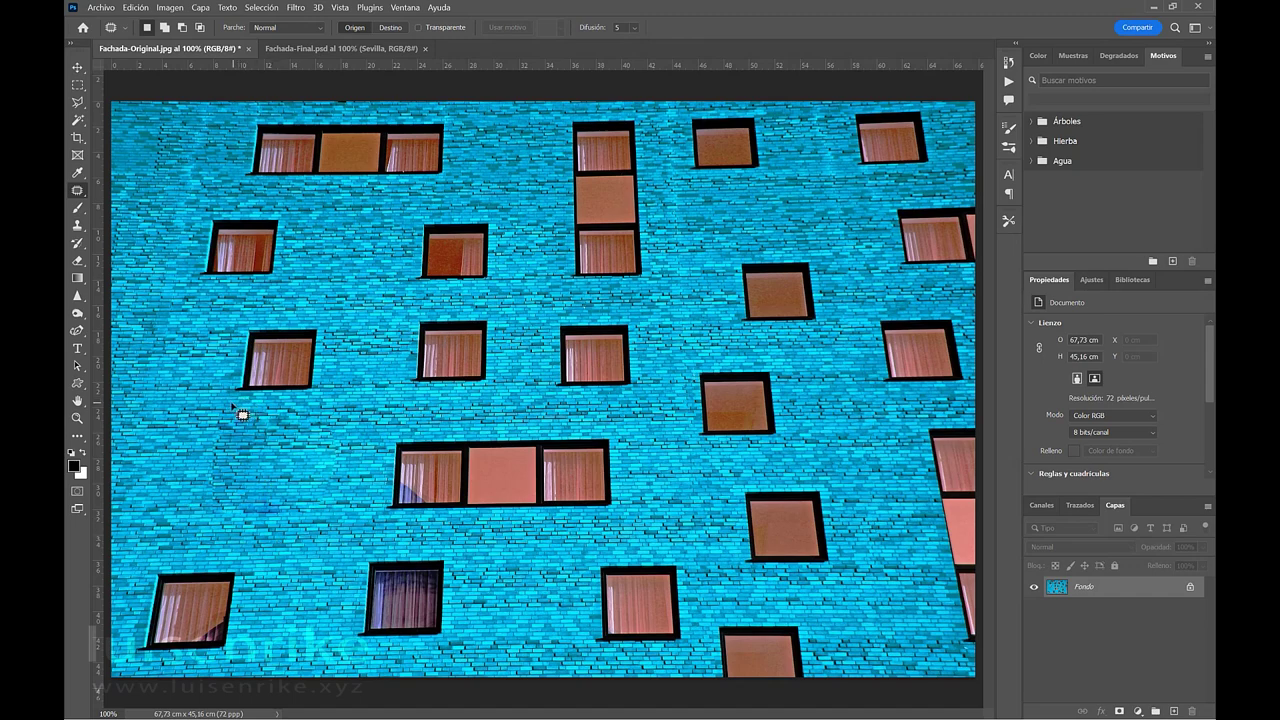
Outline the leftmost third-row window with the Patch tool, duplicate it beside itself in Destino mode, and deselect.
mouse_move(248, 401)
mouse_down()
mouse_move(319, 387)
mouse_move(321, 317)
mouse_move(243, 324)
mouse_move(233, 404)
mouse_up()
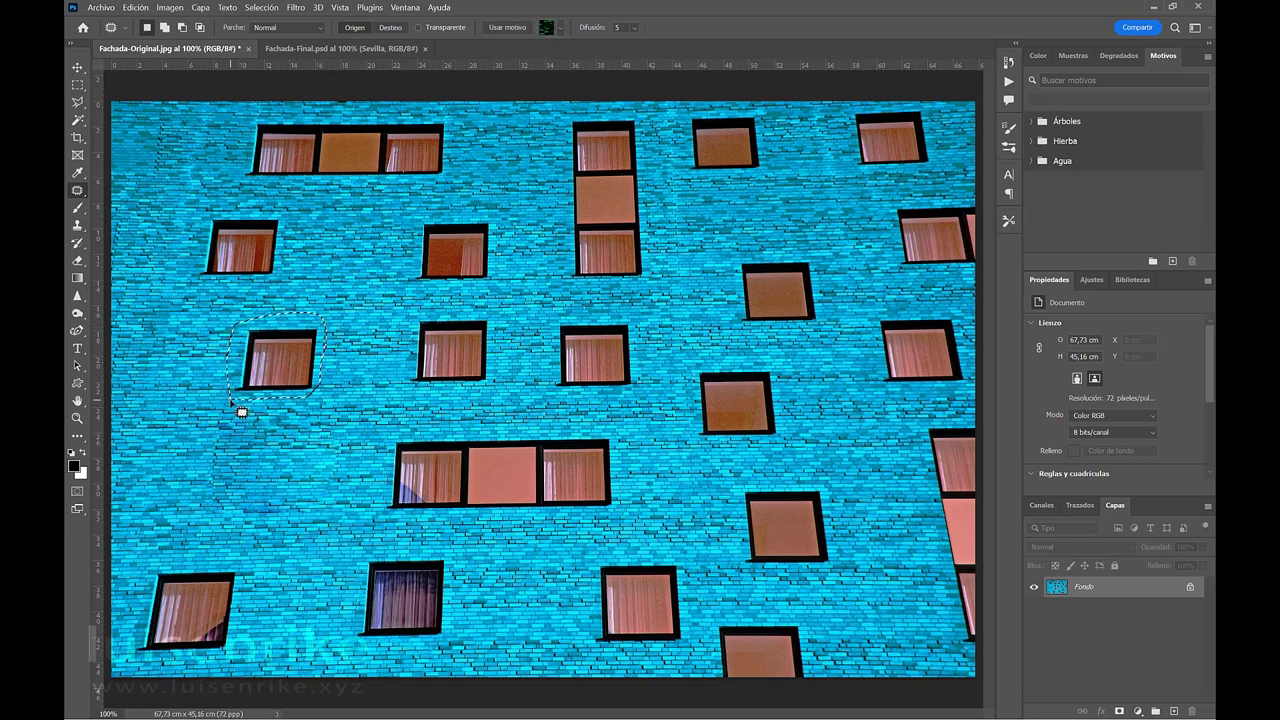
click(390, 27)
drag(277, 358, 364, 356)
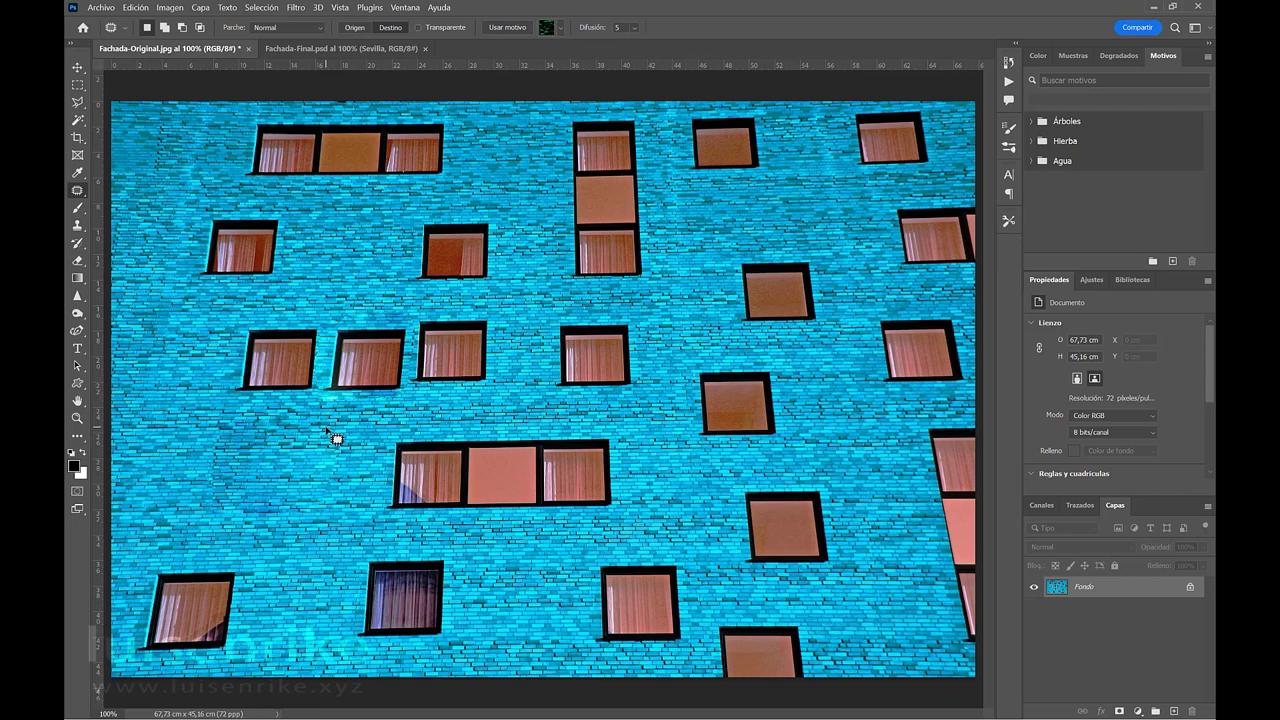
key(ctrl+d)
With the Clone Stamp at brush size 80, clone the leftmost second-row window beside itself and the tall window strip onto the lower-left wall.
click(77, 225)
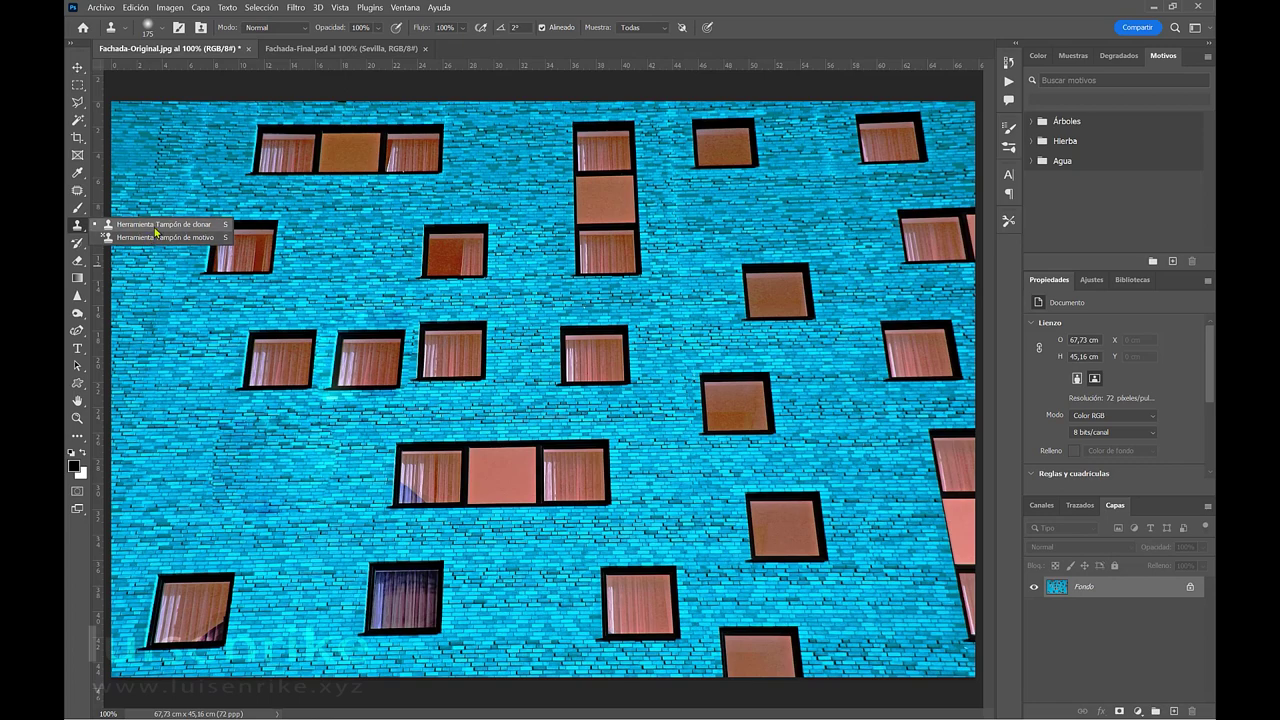
click(155, 230)
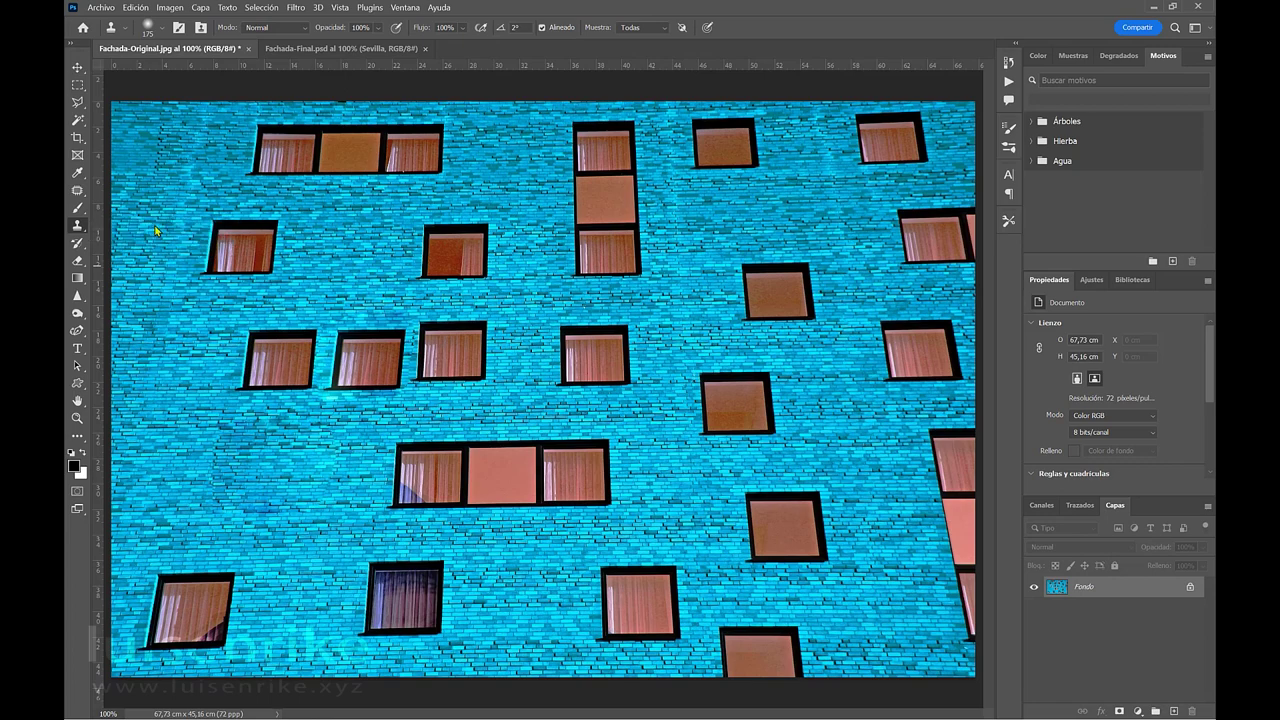
click(229, 387)
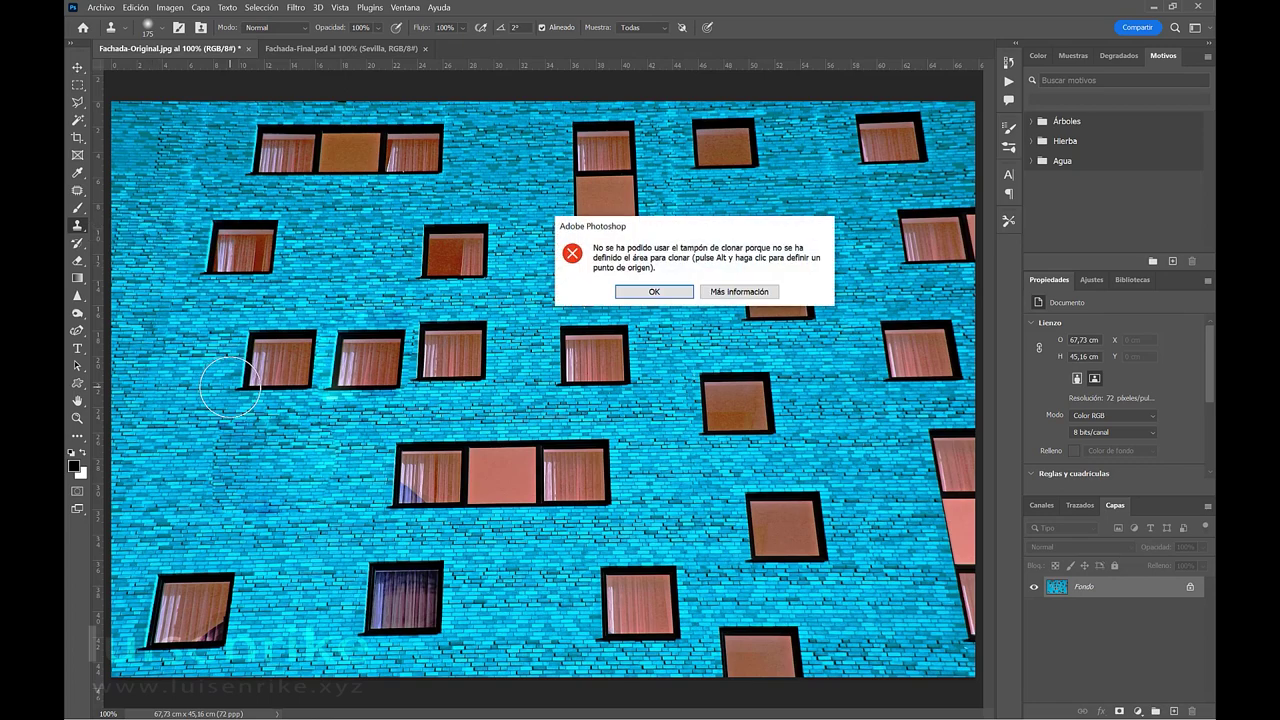
click(654, 291)
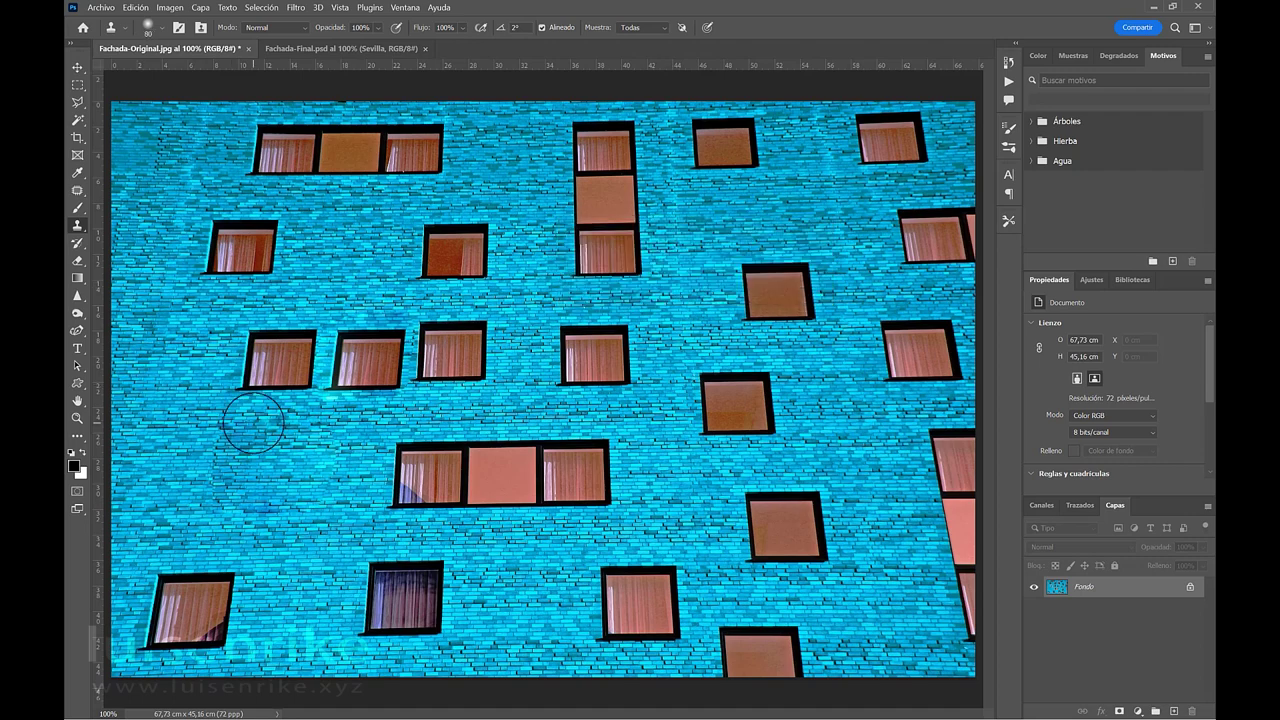
key(alt)
alt+click(202, 280)
key(alt)
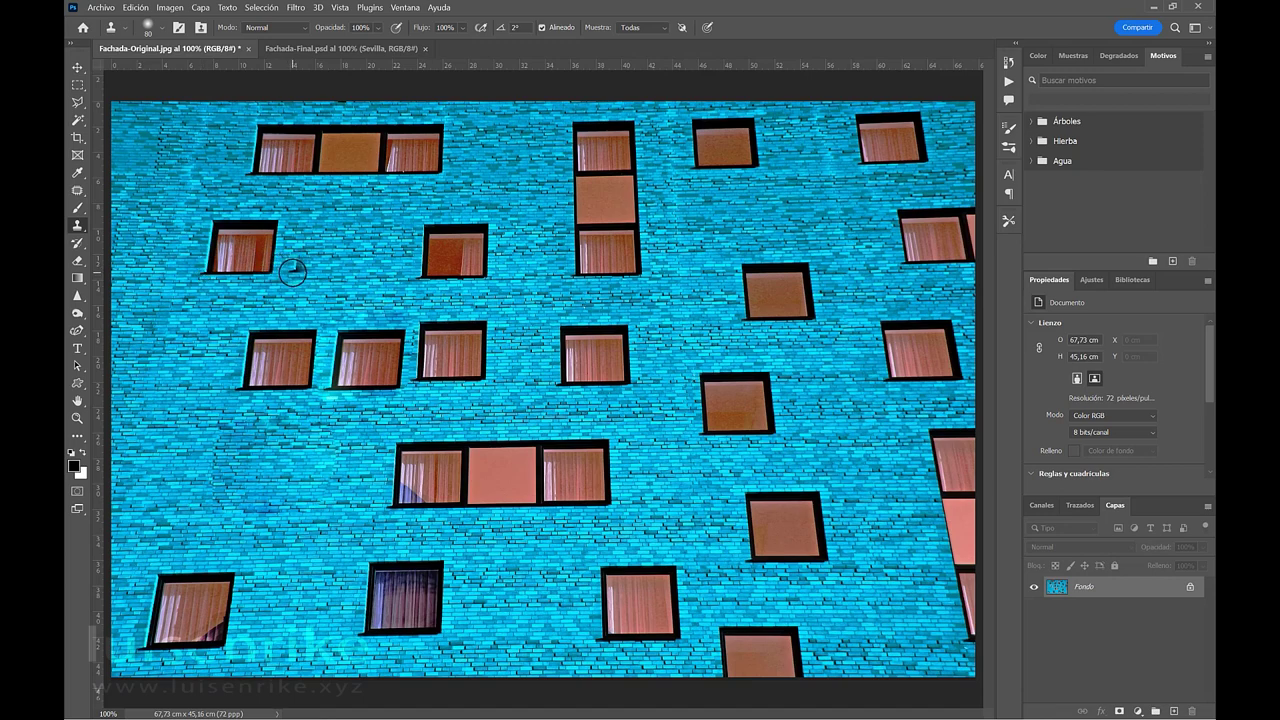
mouse_move(292, 271)
mouse_down()
mouse_move(316, 272)
mouse_move(301, 257)
mouse_move(303, 218)
mouse_move(321, 217)
mouse_move(329, 268)
mouse_move(351, 224)
mouse_move(359, 262)
mouse_move(346, 267)
mouse_up()
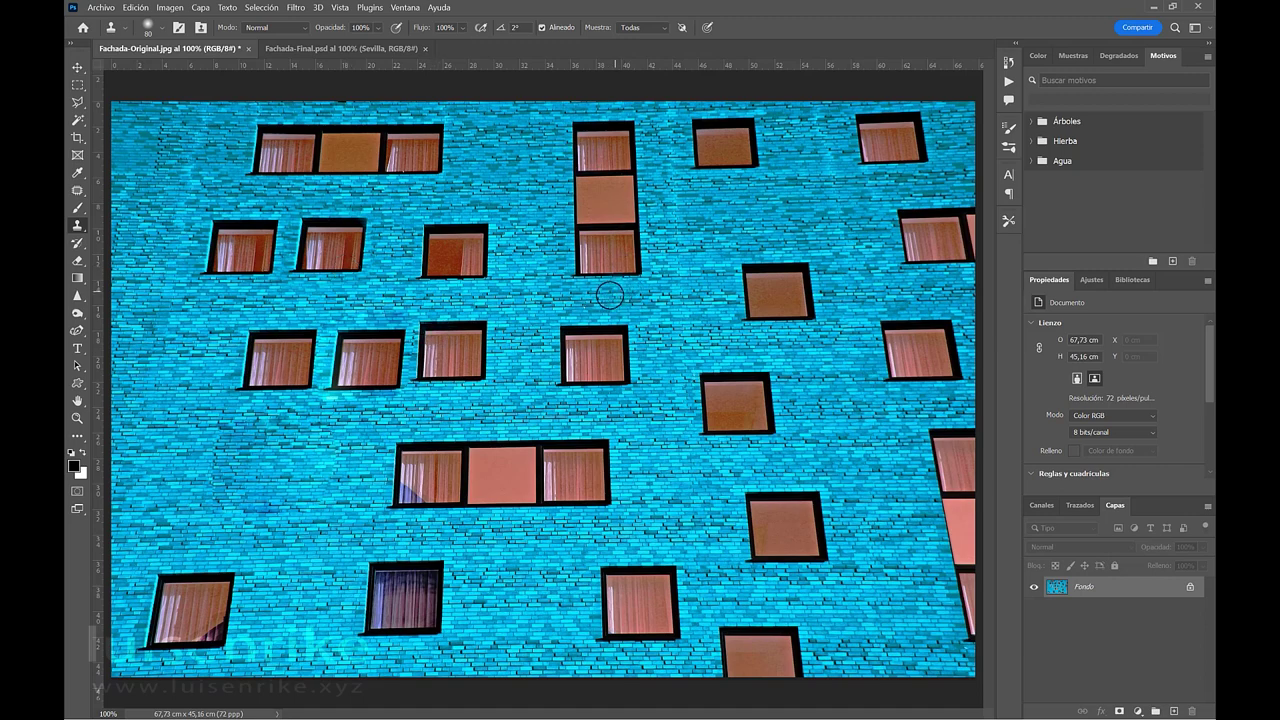
alt+click(581, 275)
mouse_move(141, 492)
mouse_down()
mouse_move(146, 337)
mouse_move(195, 347)
mouse_move(194, 484)
mouse_move(148, 487)
mouse_move(174, 468)
mouse_move(179, 390)
mouse_move(163, 365)
mouse_move(157, 462)
mouse_move(172, 466)
mouse_move(169, 388)
mouse_move(177, 480)
mouse_move(161, 454)
mouse_move(197, 493)
mouse_up()
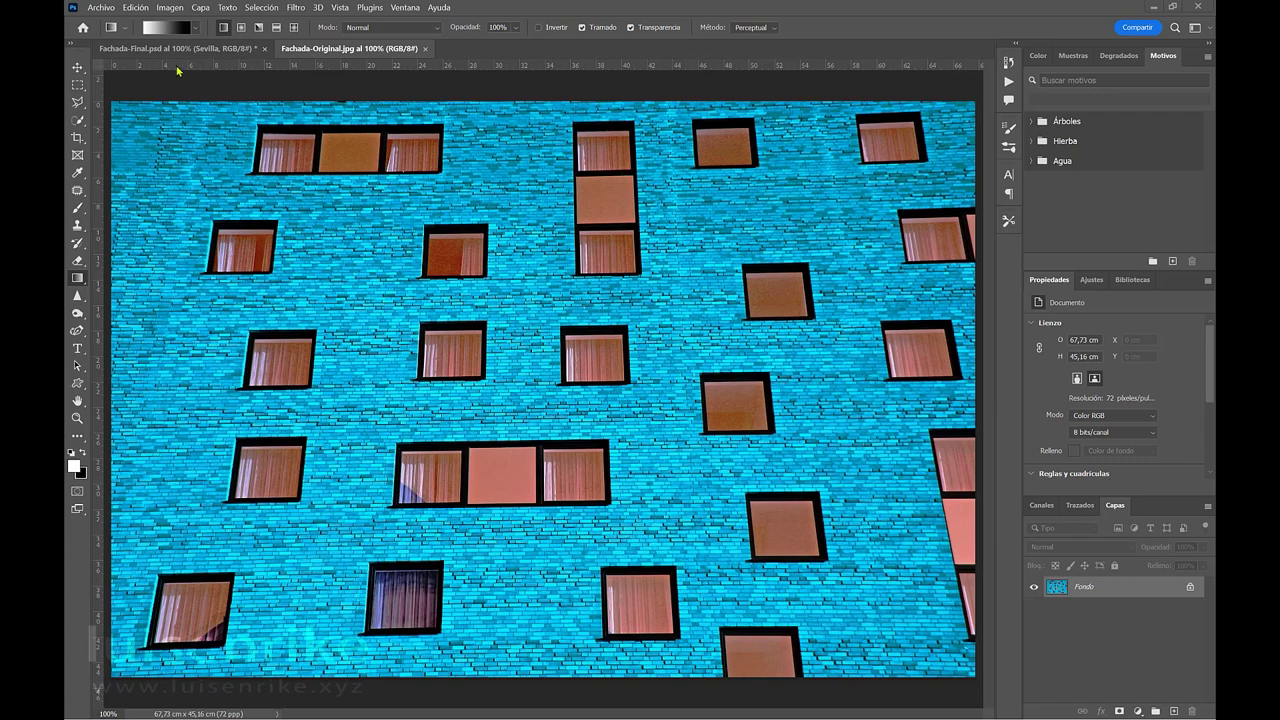
Check Fachada-Final.psd for reference, then add the horizontal 120 pt text "Sevilla" over the upper-left wall of Fachada-Original.jpg.
click(175, 48)
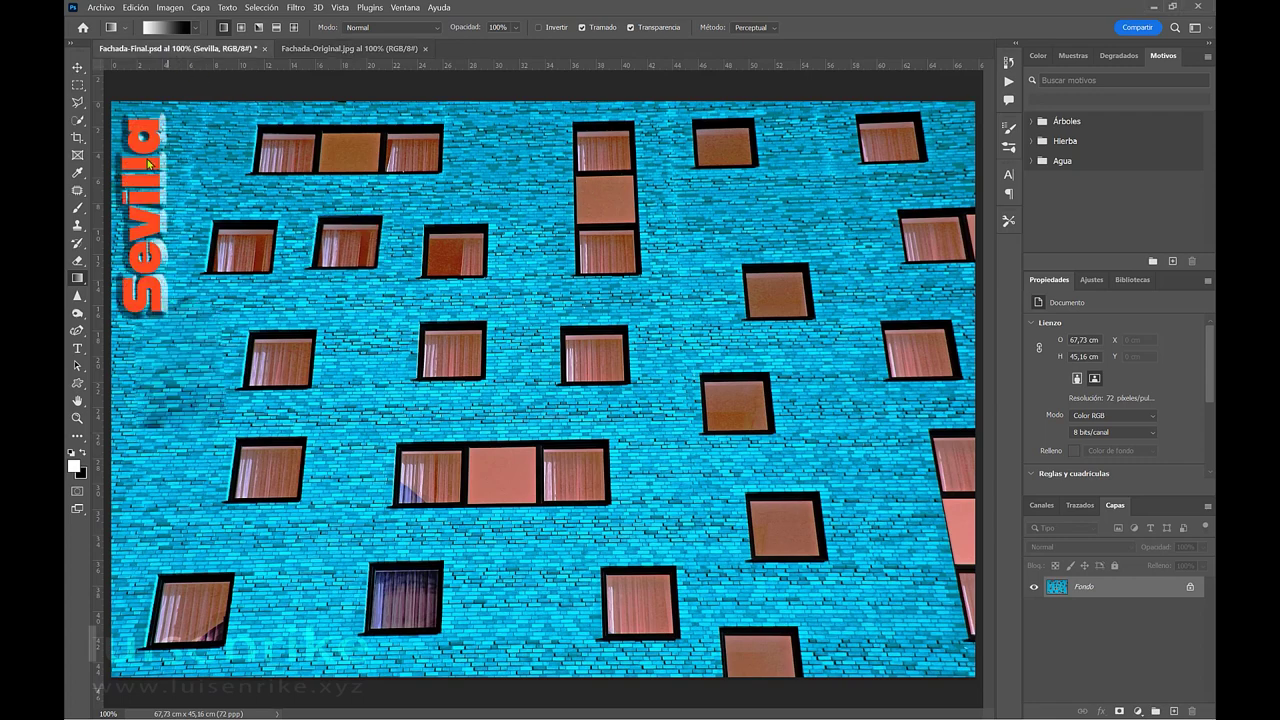
click(386, 50)
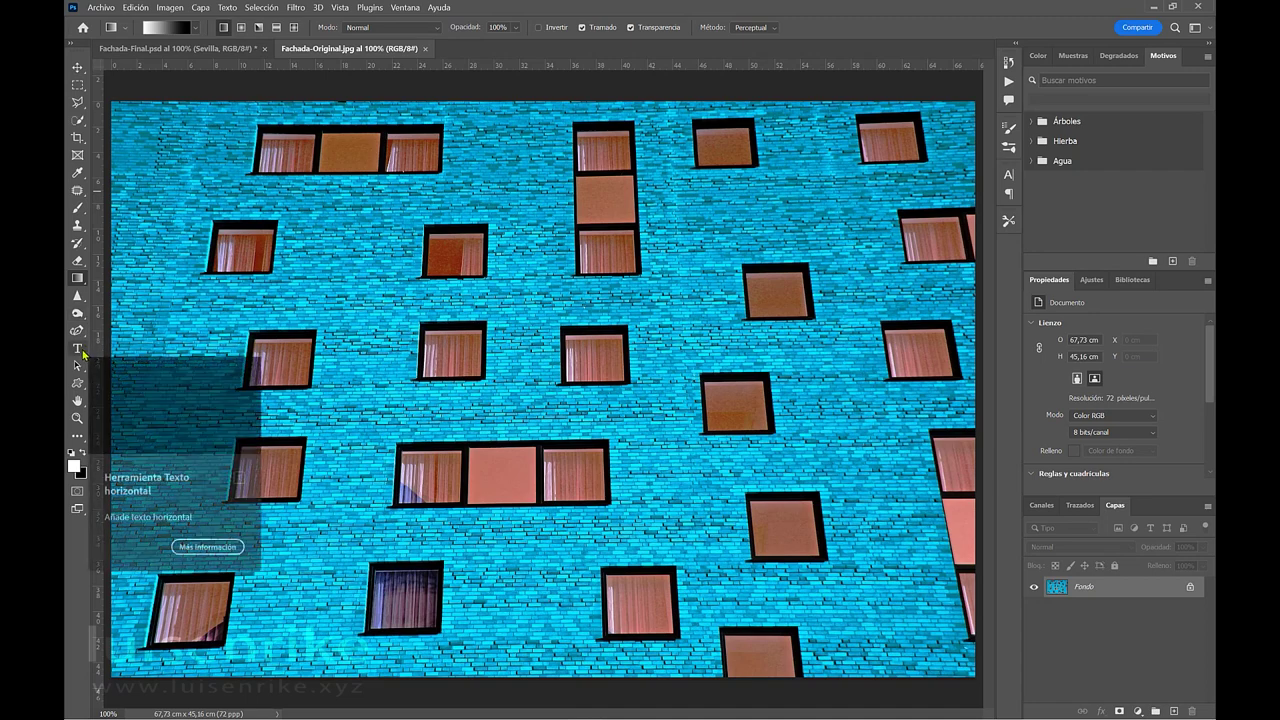
click(80, 350)
click(172, 245)
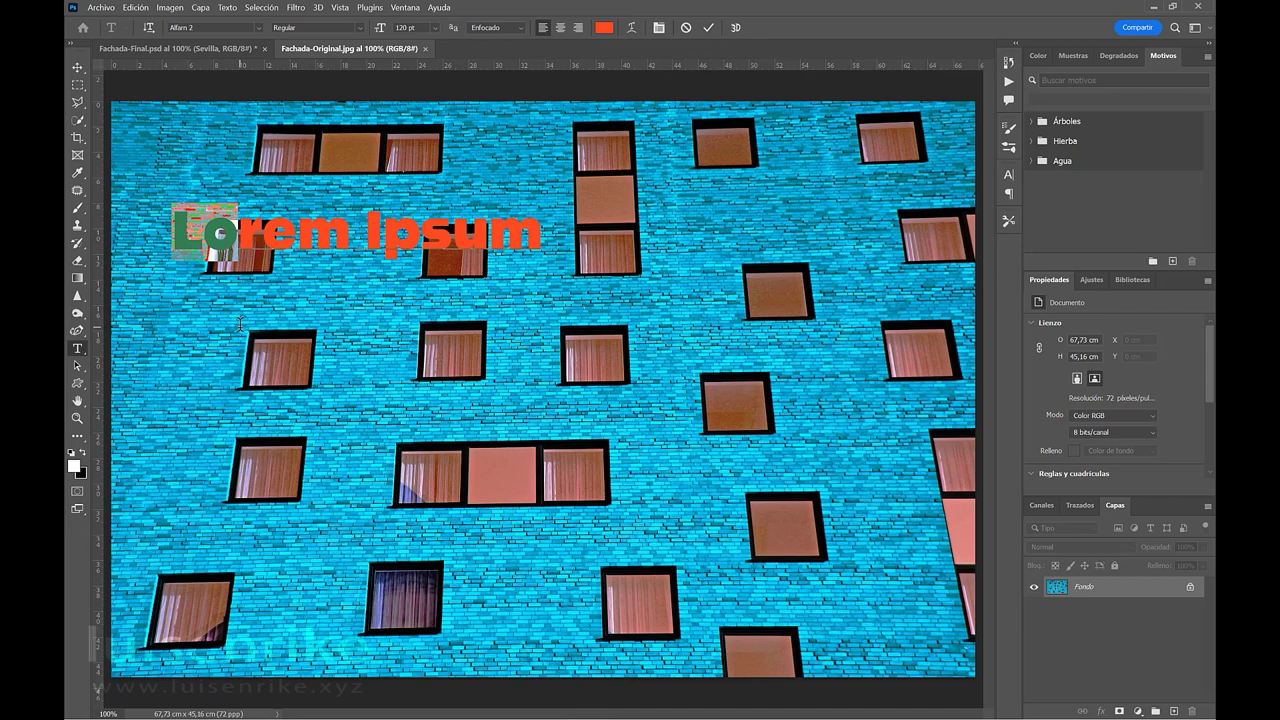
drag(230, 302, 579, 283)
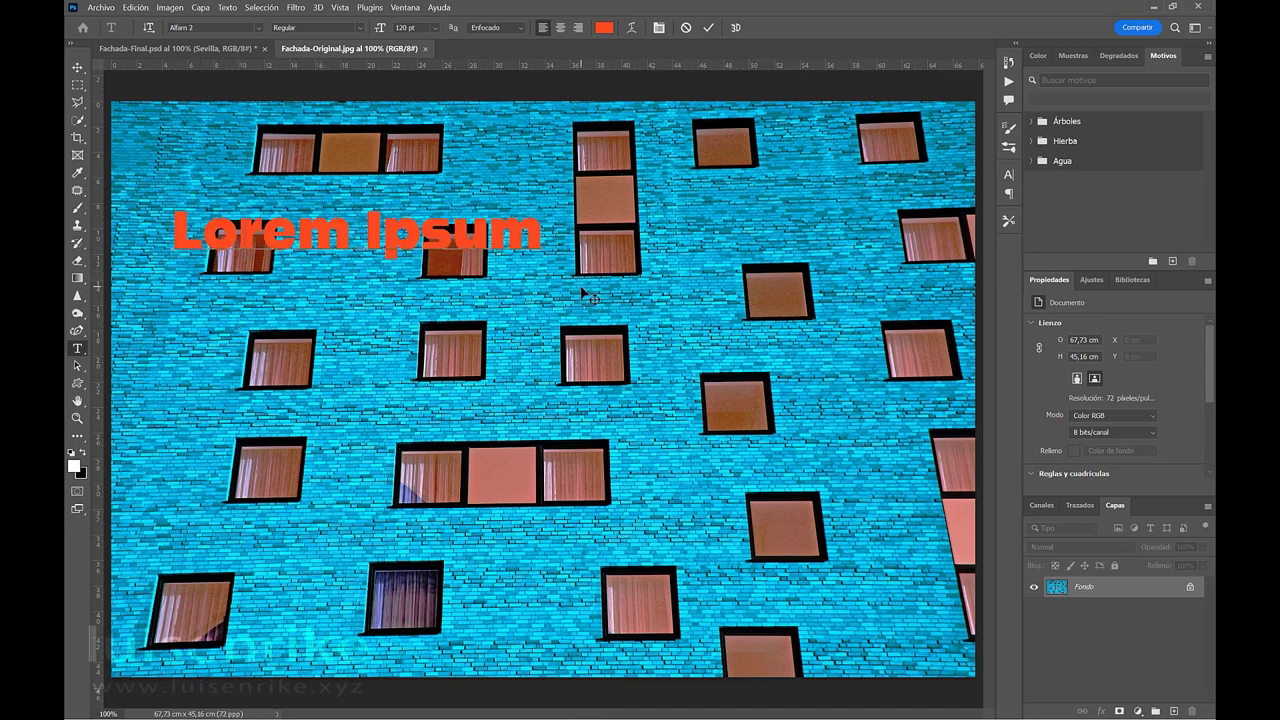
text(Se)
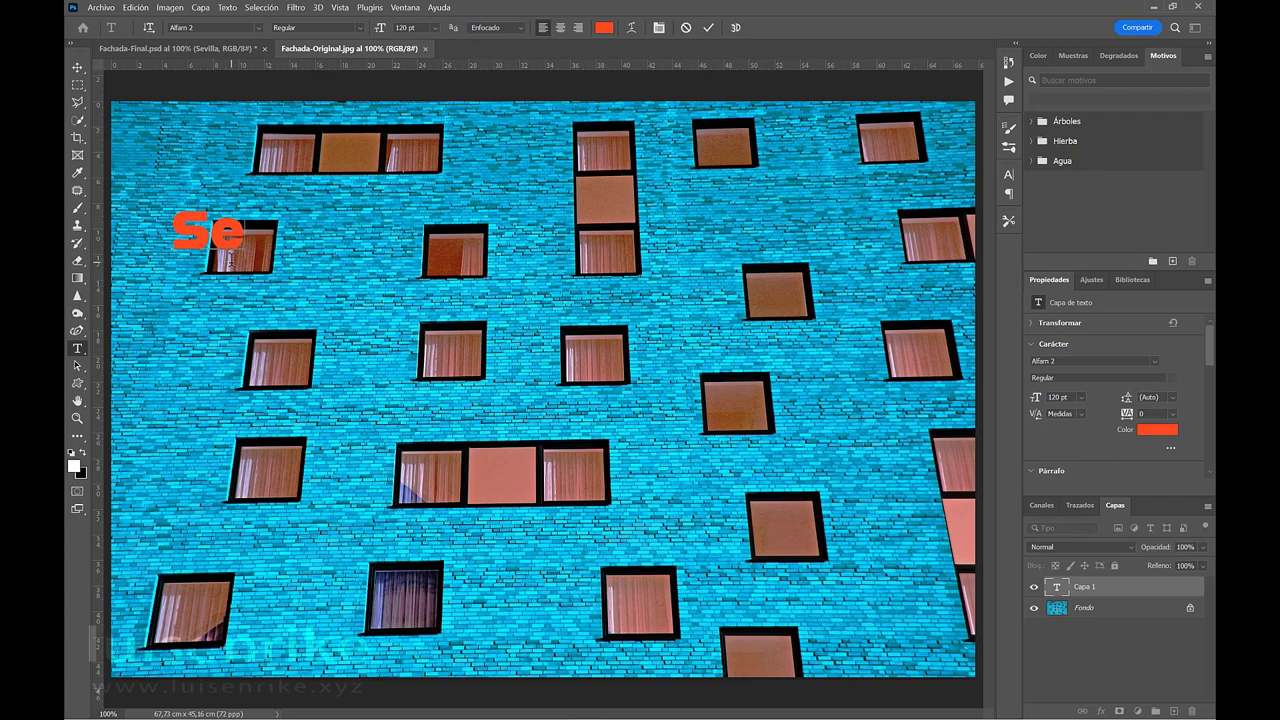
text(villa)
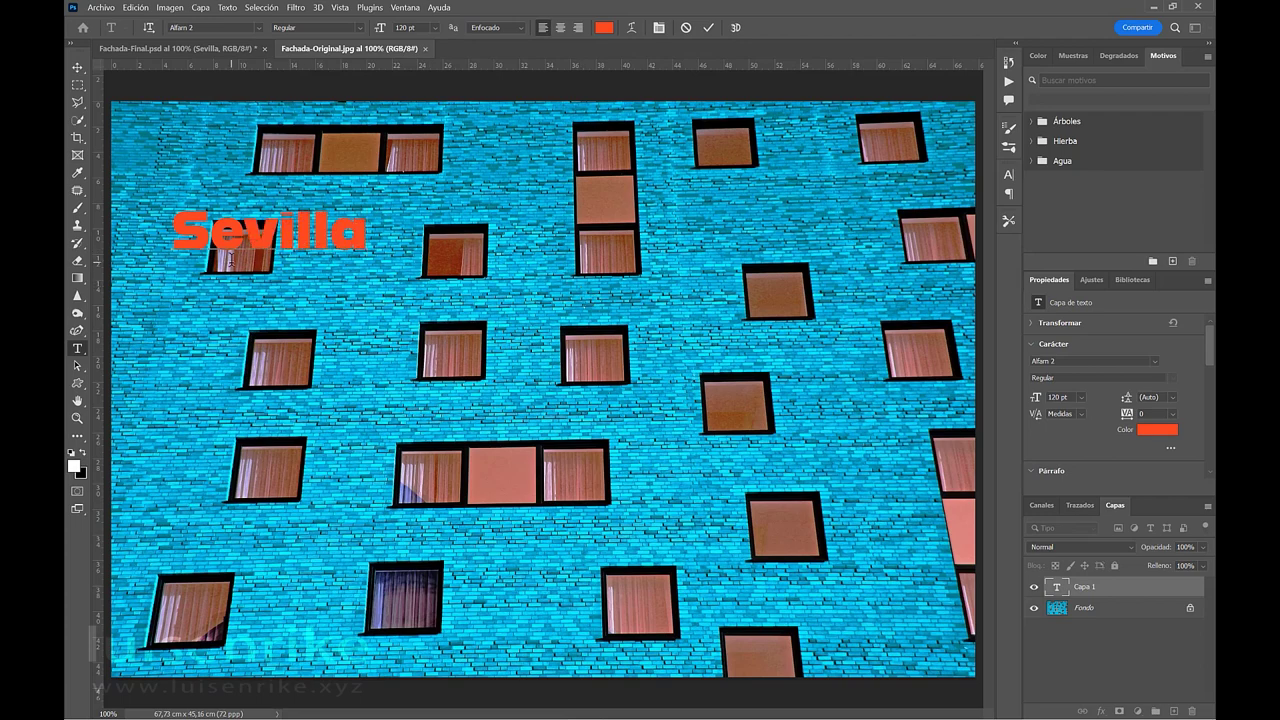
click(77, 67)
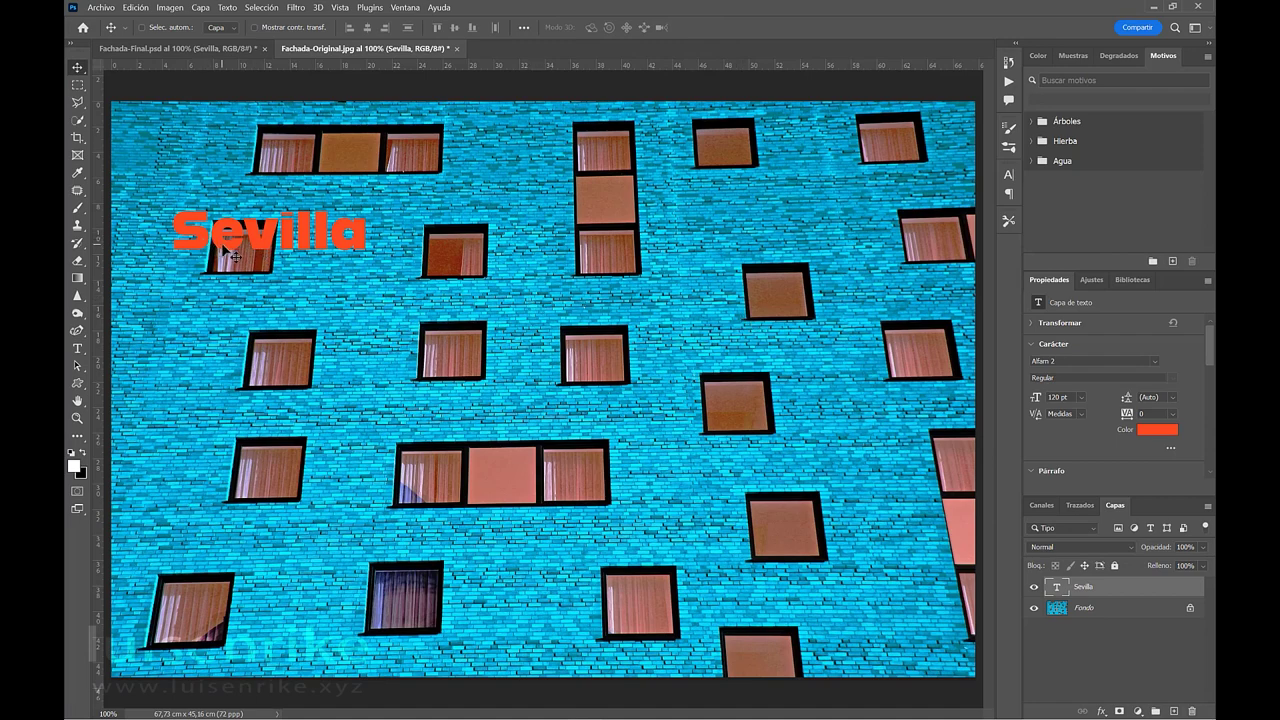
Rotate the Sevilla text to -90° and move it onto the empty brick along the facade's left edge.
key(ctrl+t)
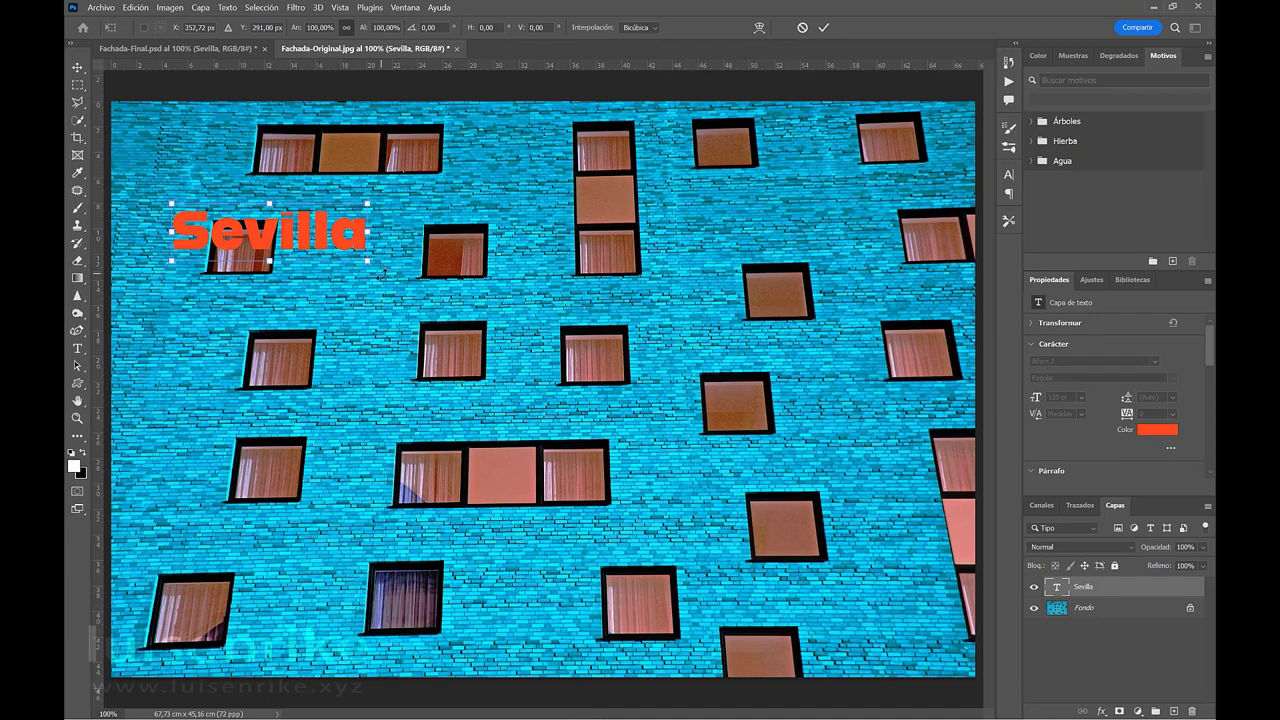
drag(382, 273, 312, 87)
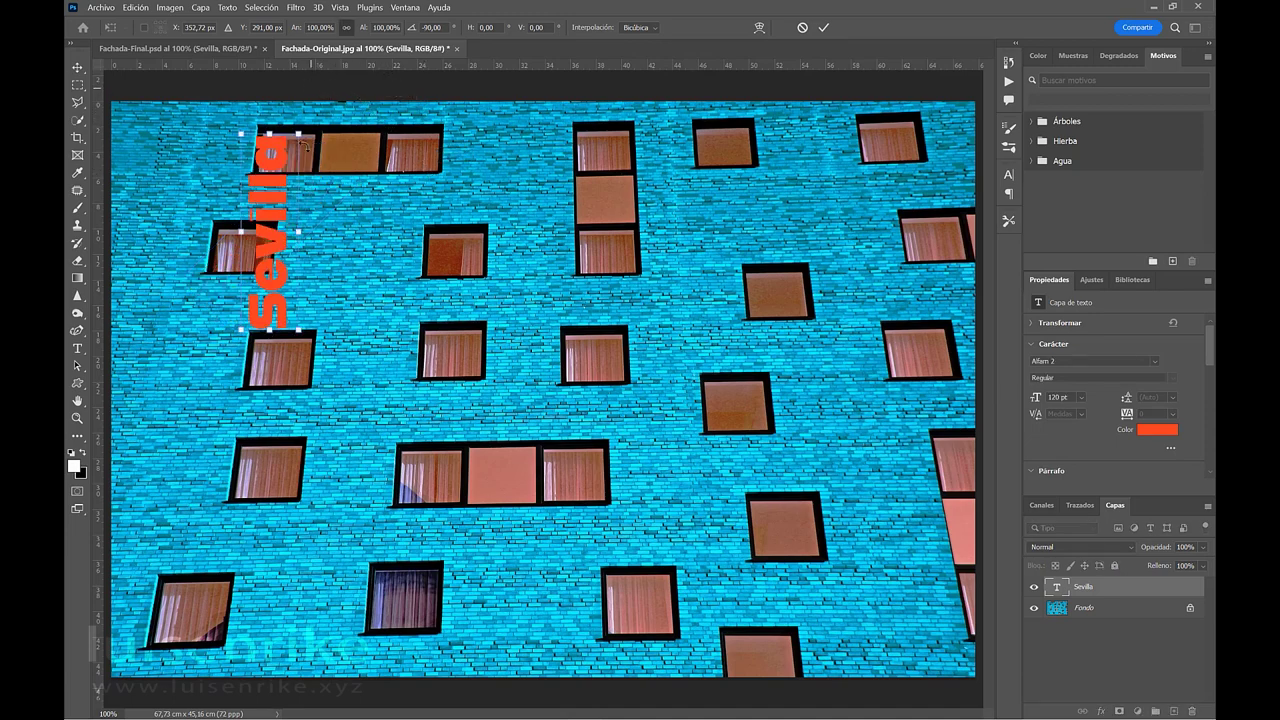
drag(282, 232, 168, 232)
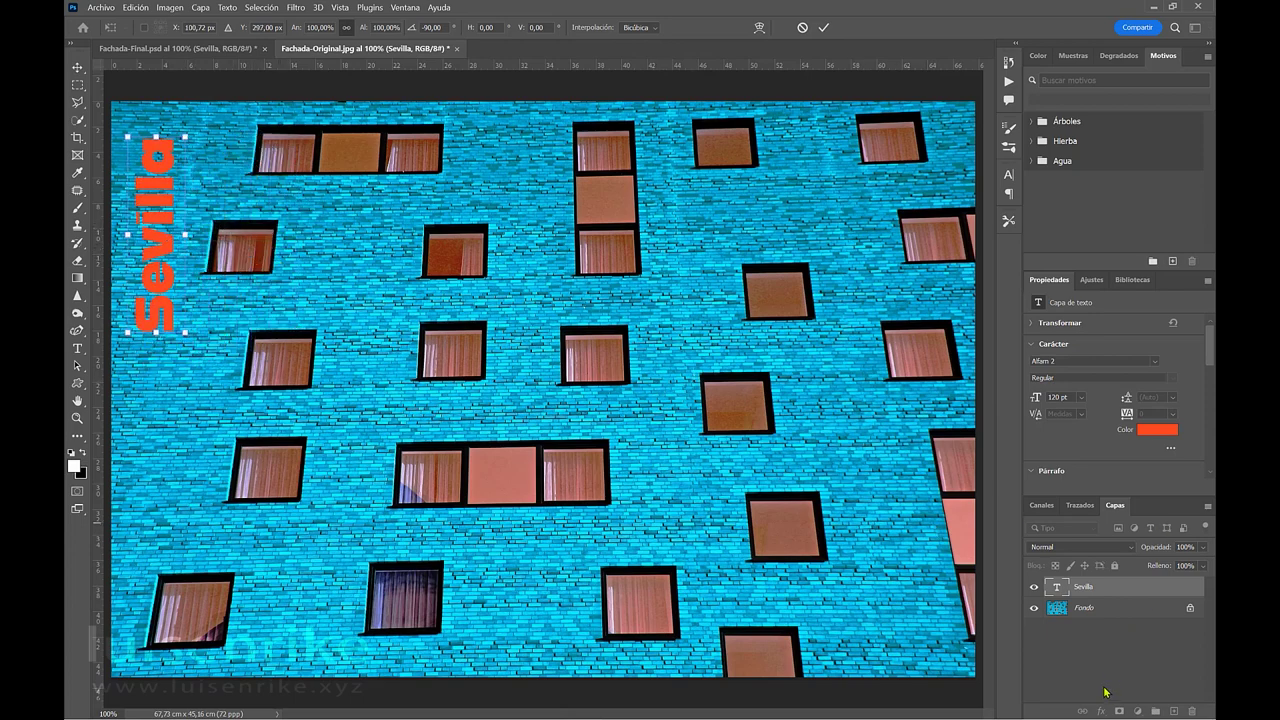
key(Return)
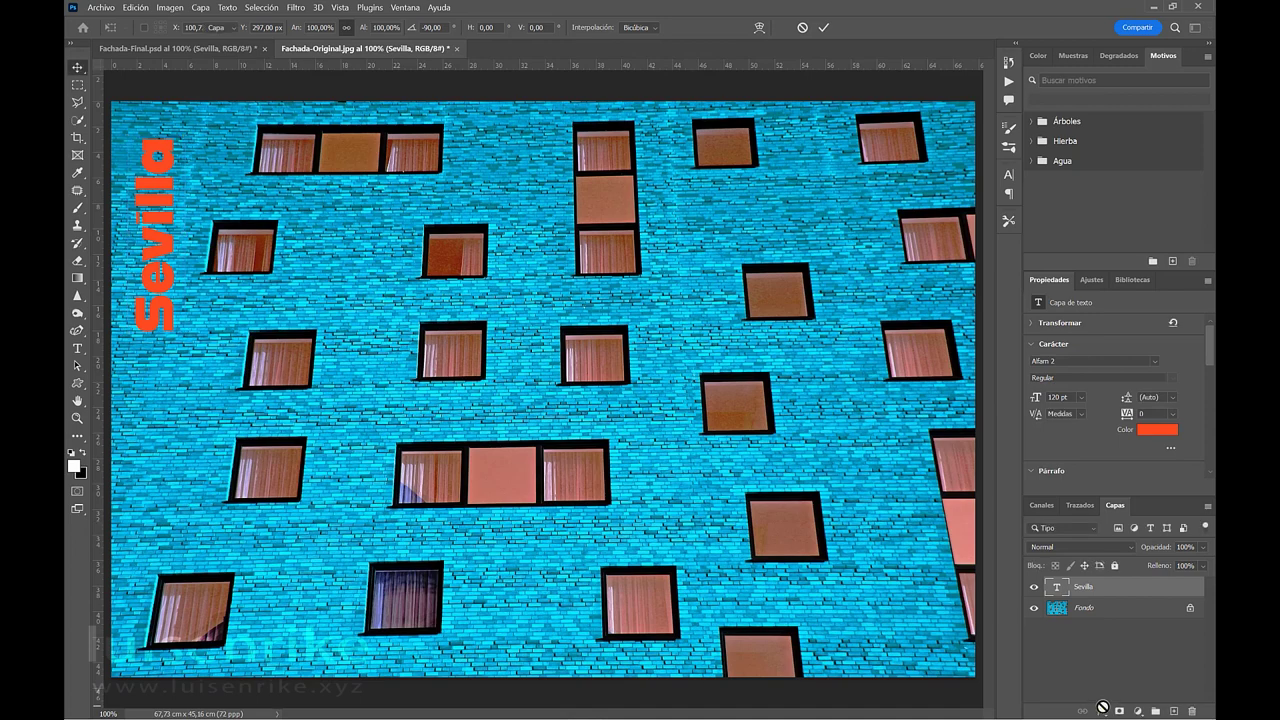
Add a Bisel y relieve effect to the Sevilla layer, trying Inglete interior before choosing the Inglete exterior style.
click(1101, 711)
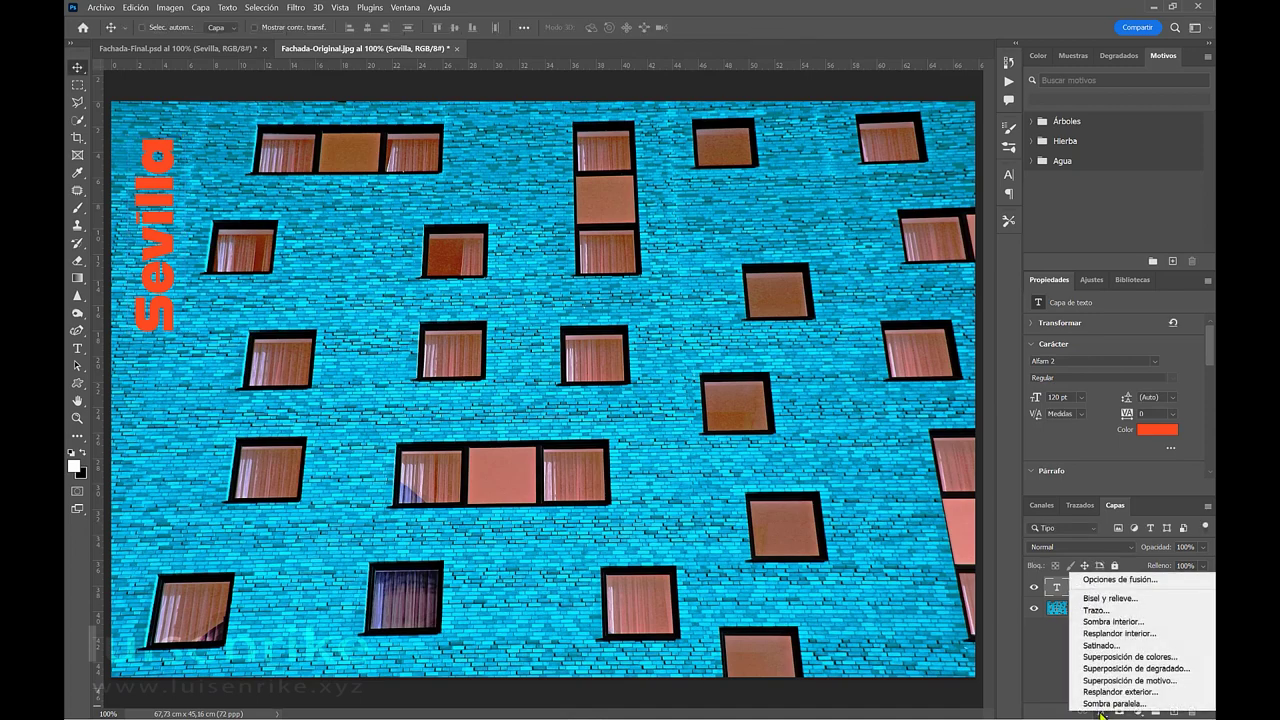
click(1110, 598)
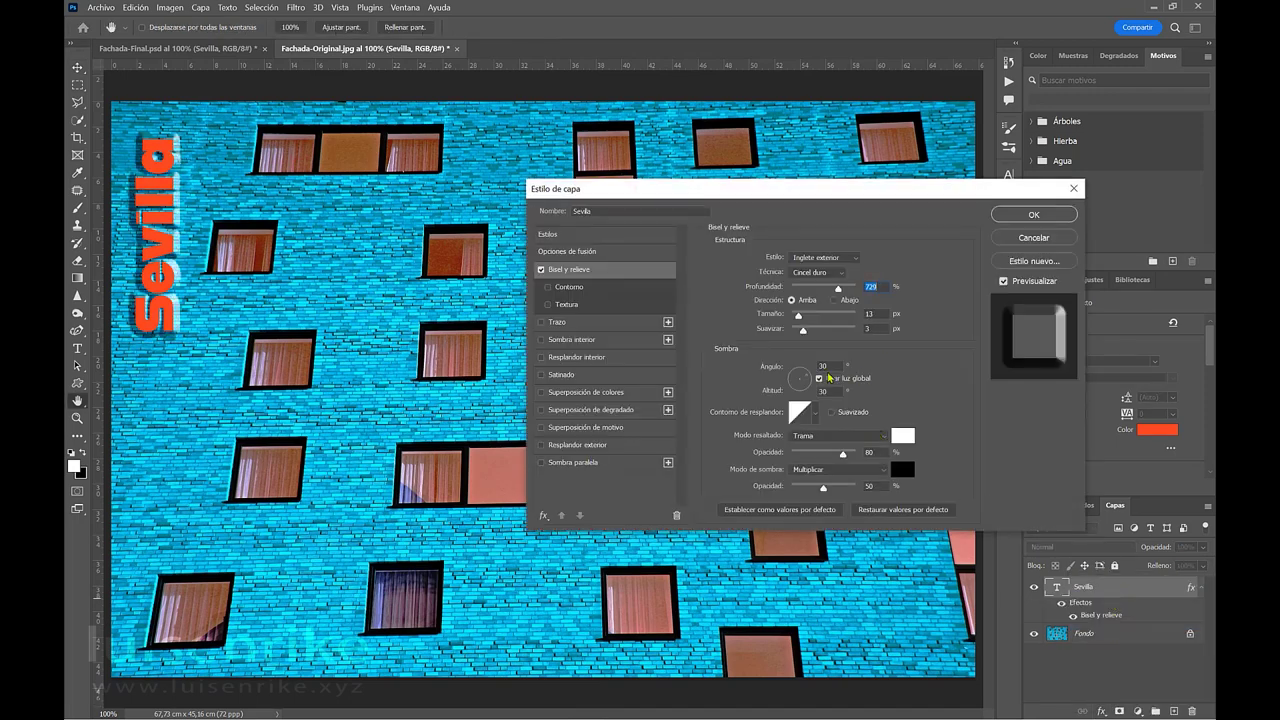
click(851, 263)
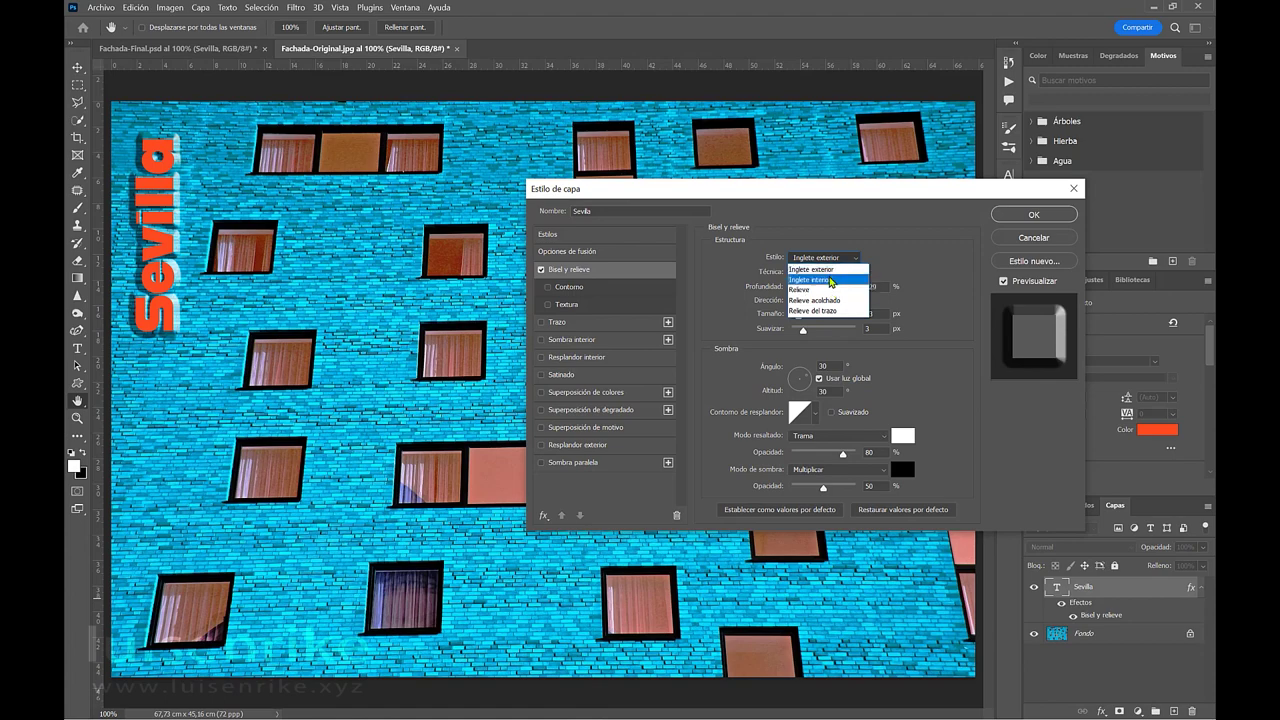
click(830, 281)
click(828, 274)
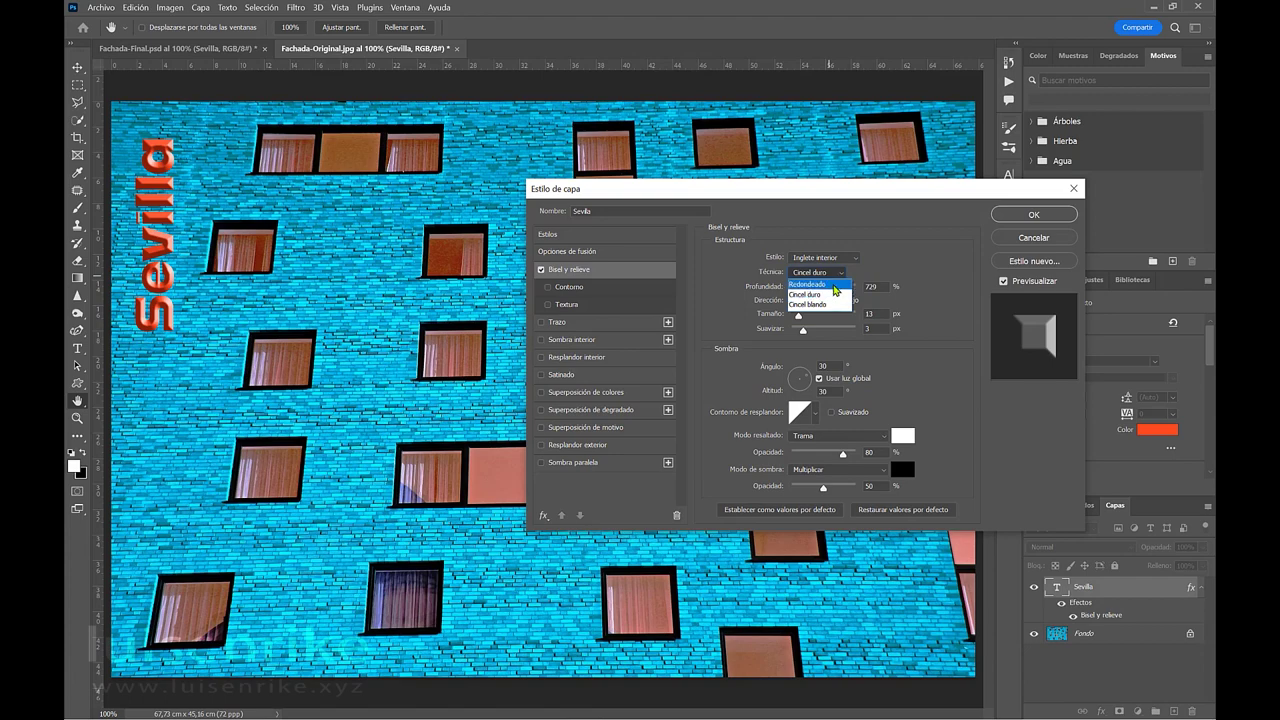
click(838, 271)
click(839, 258)
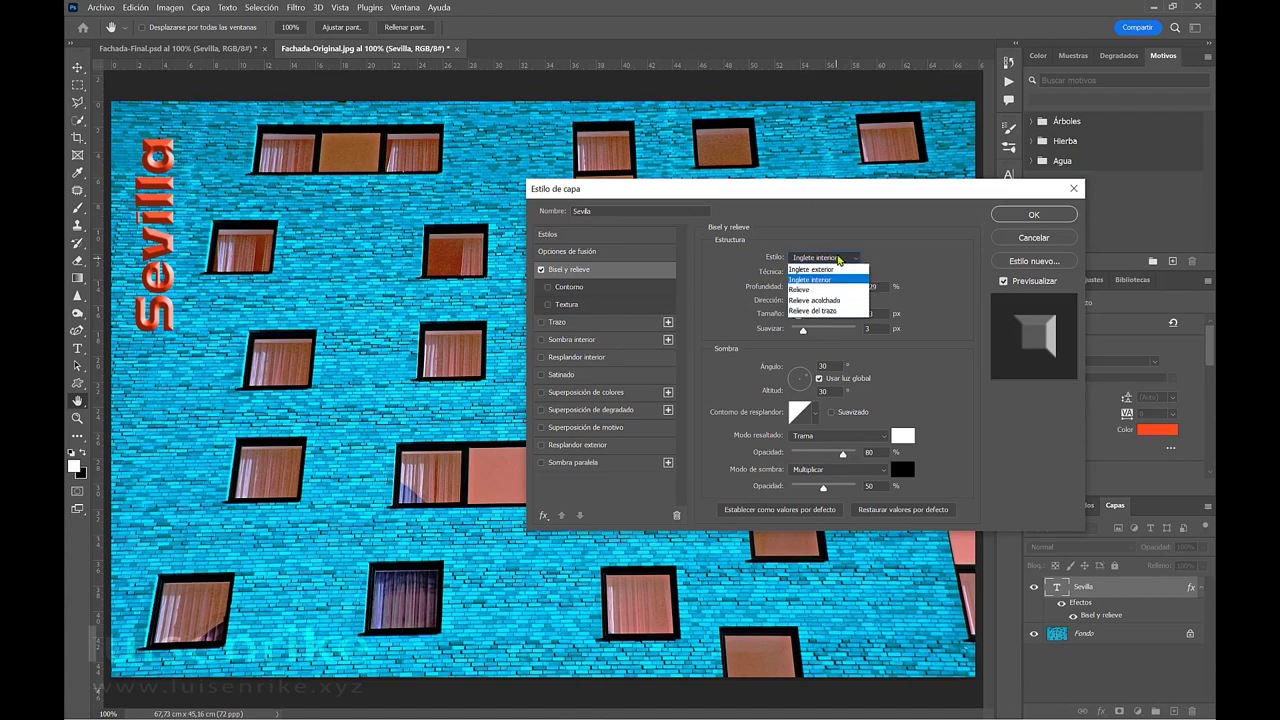
click(832, 269)
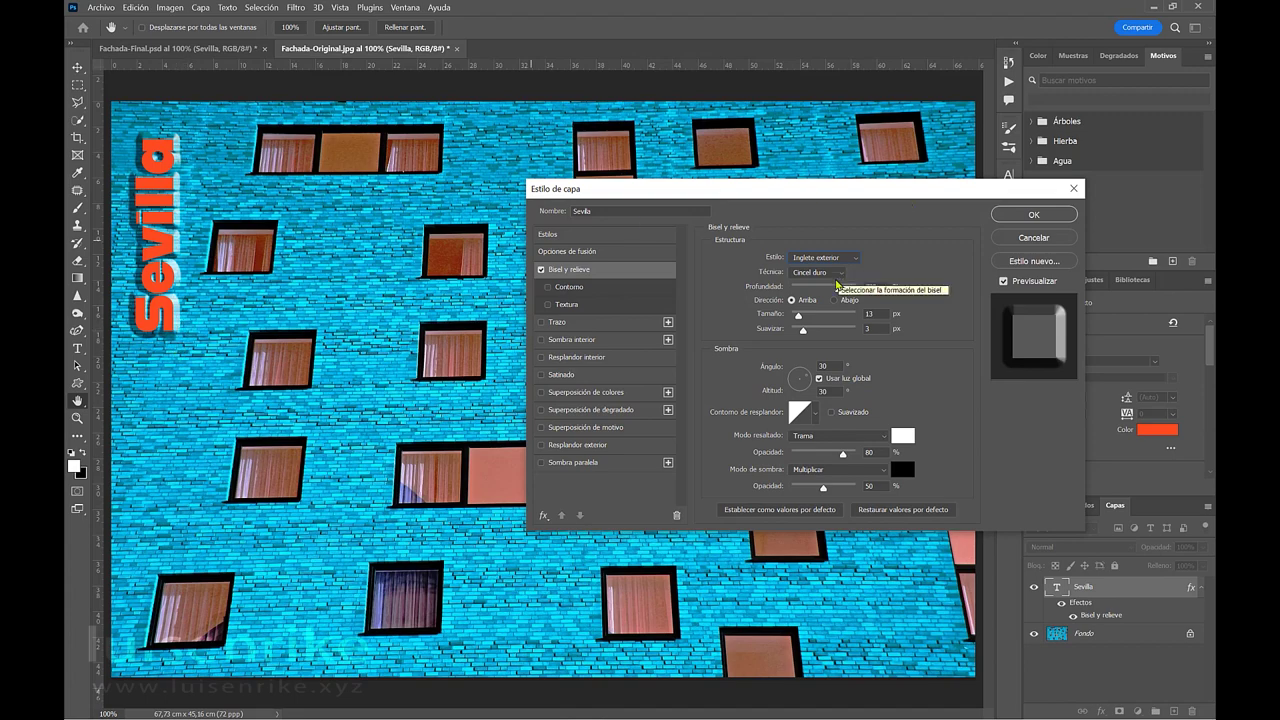
Set the bevel's Tamaño to 7 px and apply the layer style to the Sevilla text.
drag(796, 320, 800, 327)
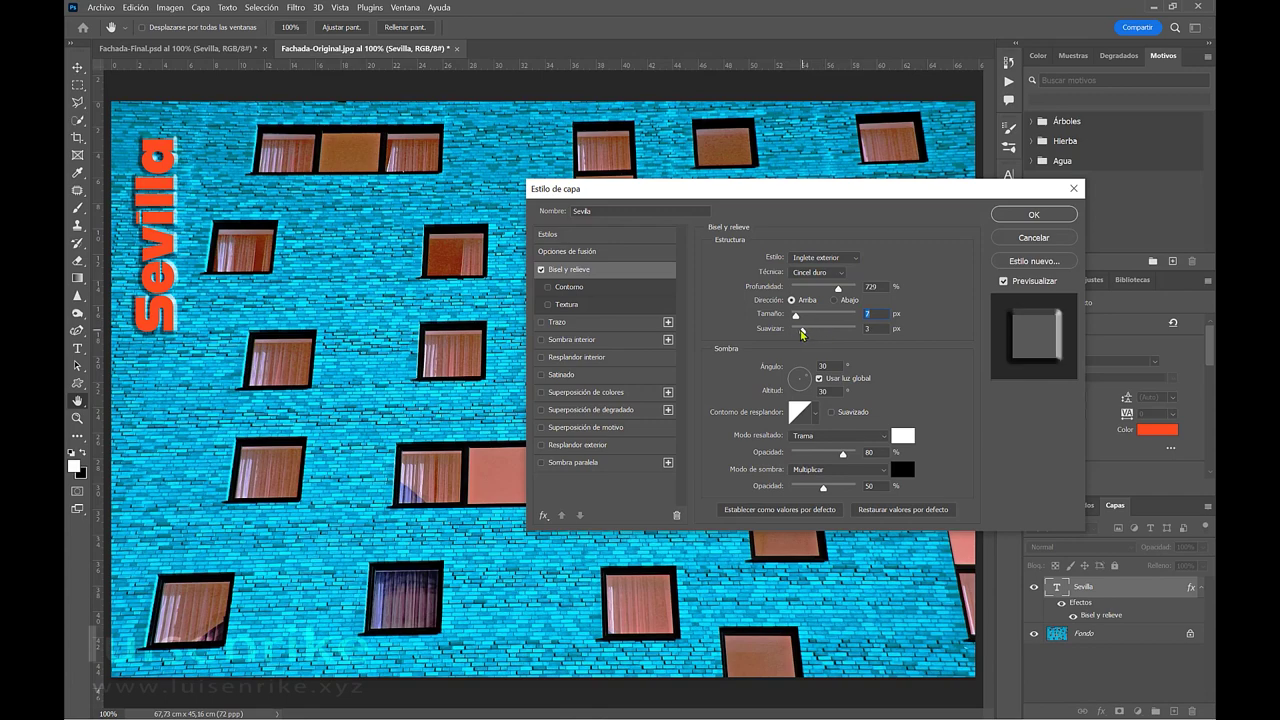
click(803, 331)
click(1017, 215)
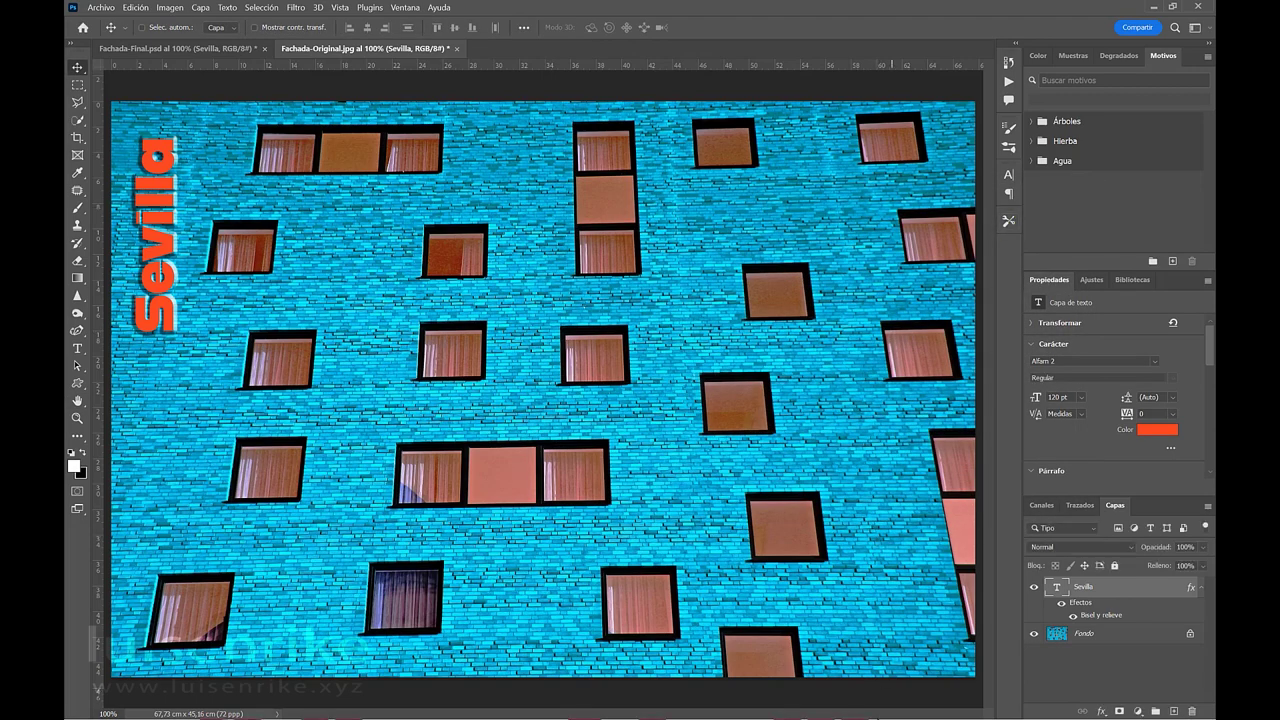
Minimize the image editor to reach the desktop and its open file folders.
click(1151, 15)
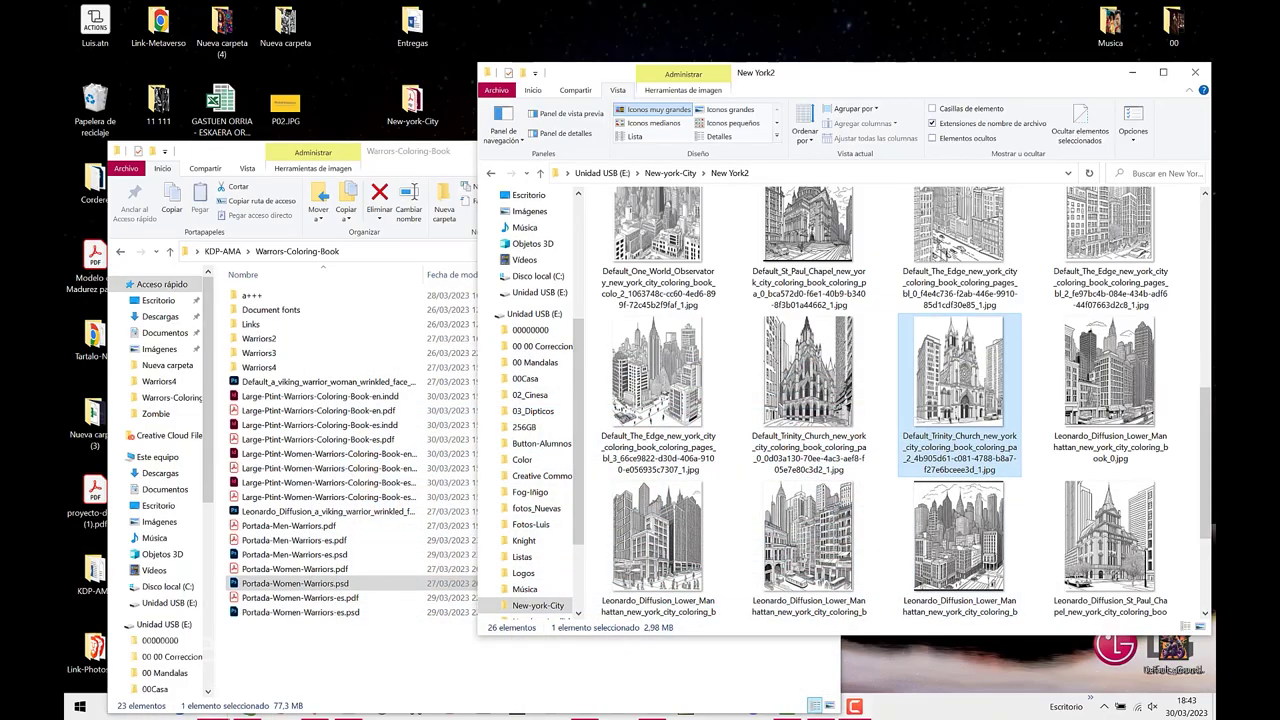